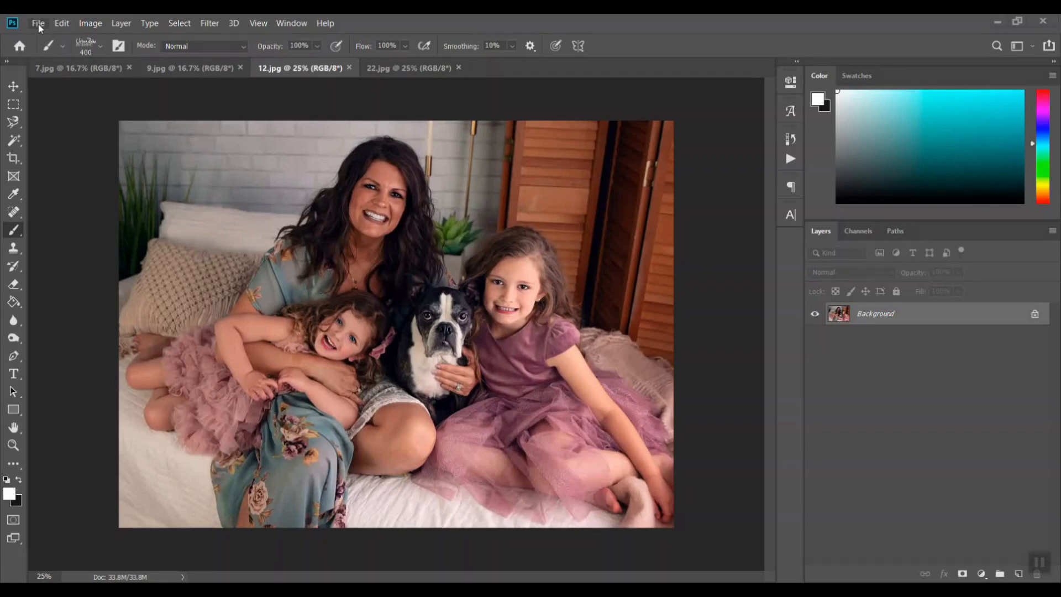
Place the Final WT logo from the Urban Rhino Photography Logo folder into 12.jpg as an embedded file
left_click(38, 24)
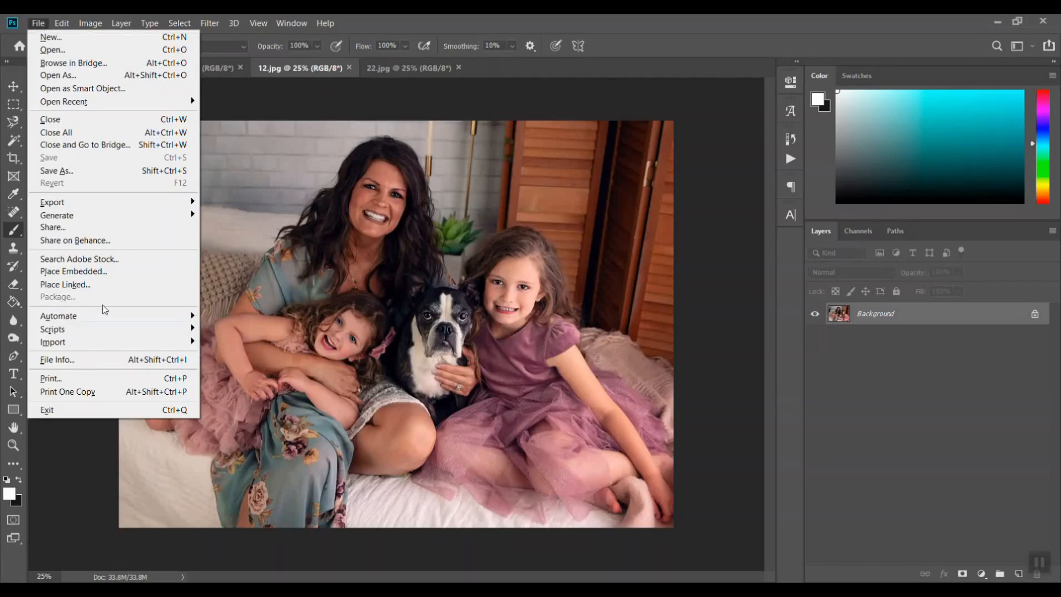
left_click(101, 277)
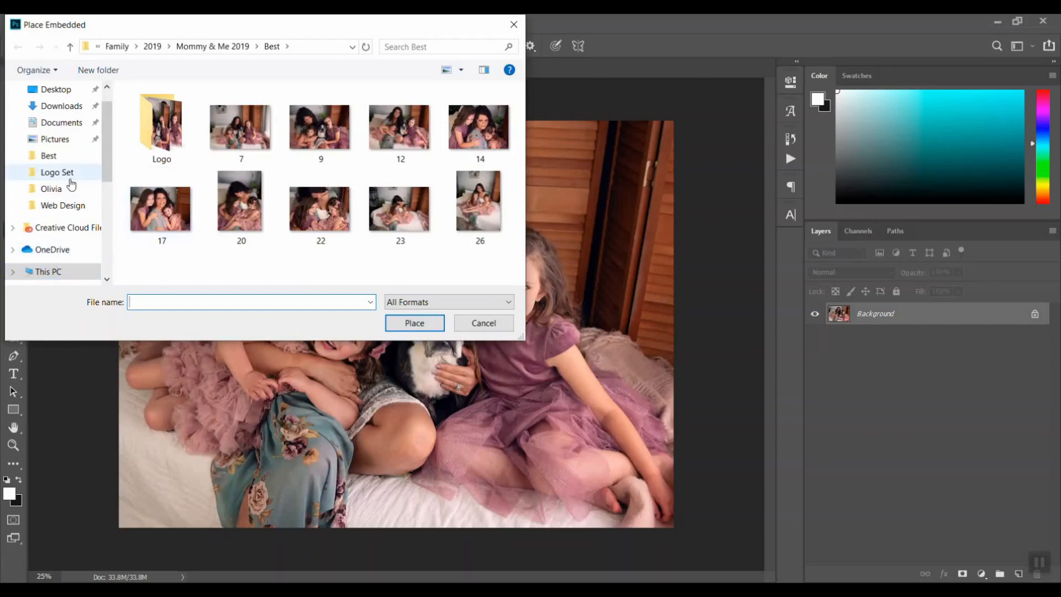
scroll(71, 184, "up", 1)
scroll(71, 185, "down", 4)
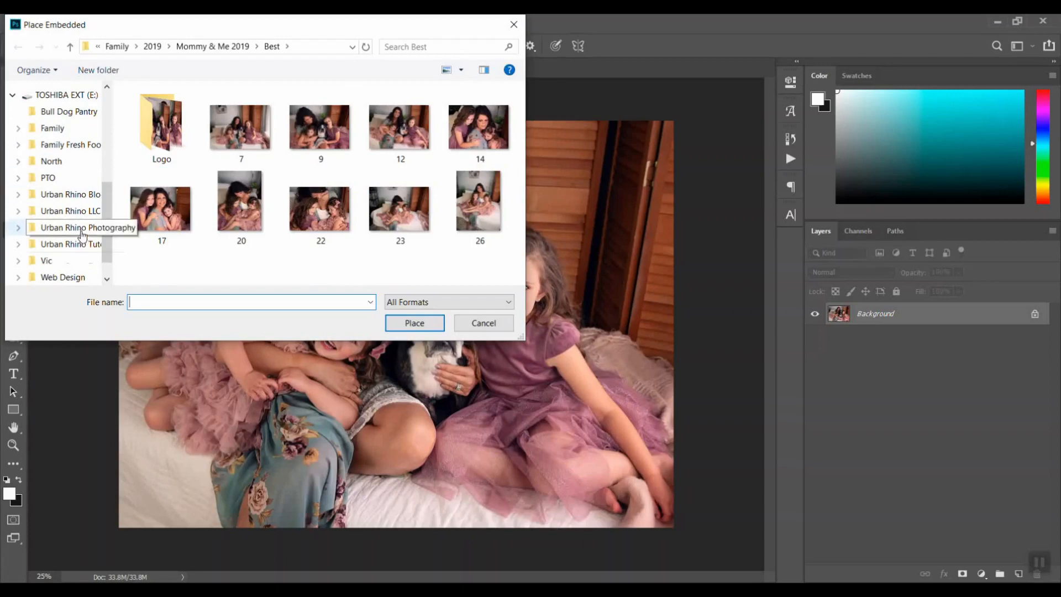
left_click(69, 227)
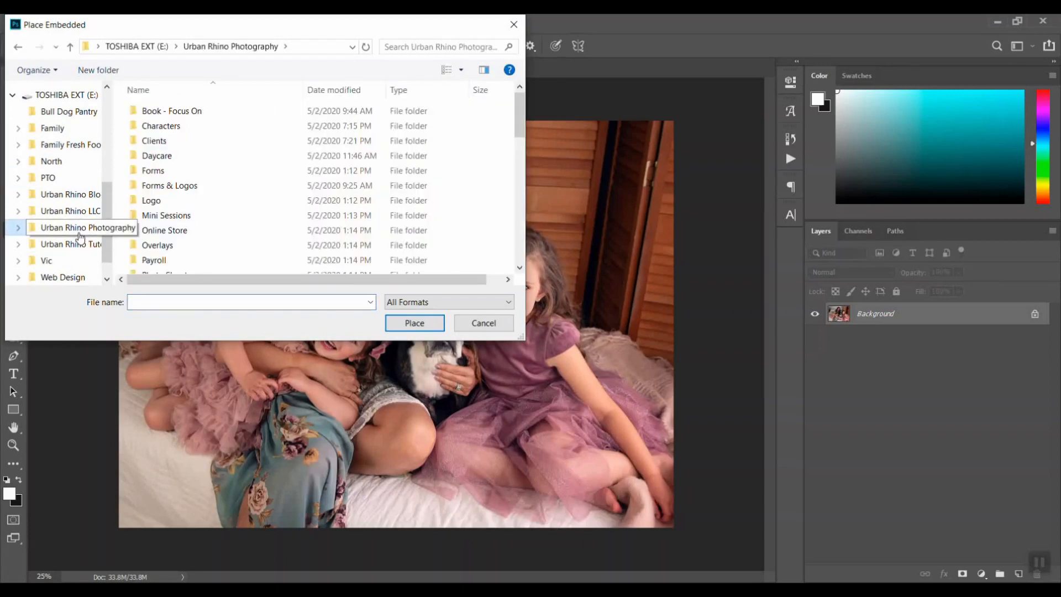
double_click(155, 200)
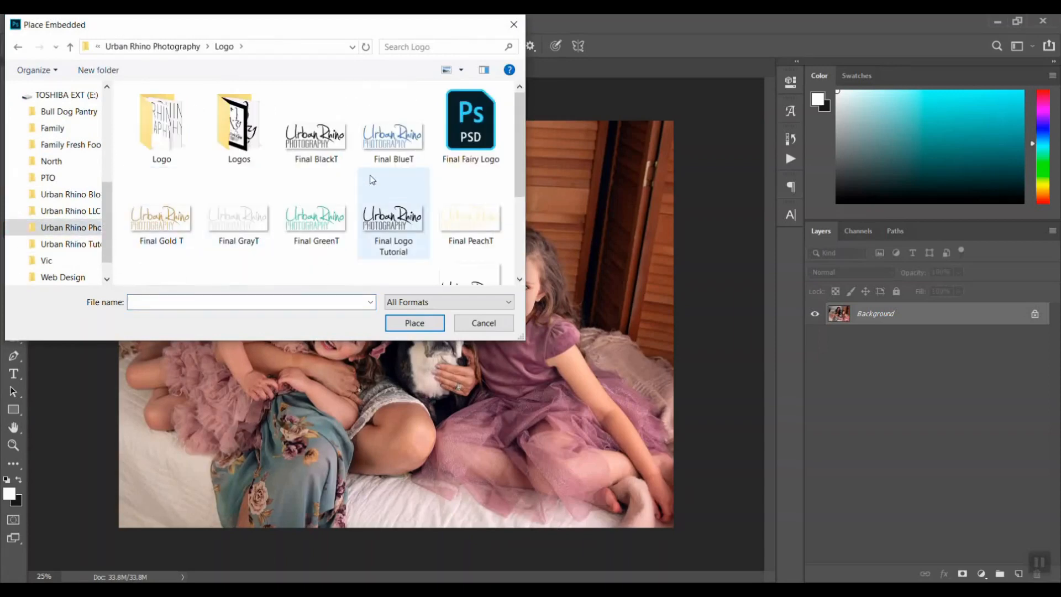
left_click(309, 141)
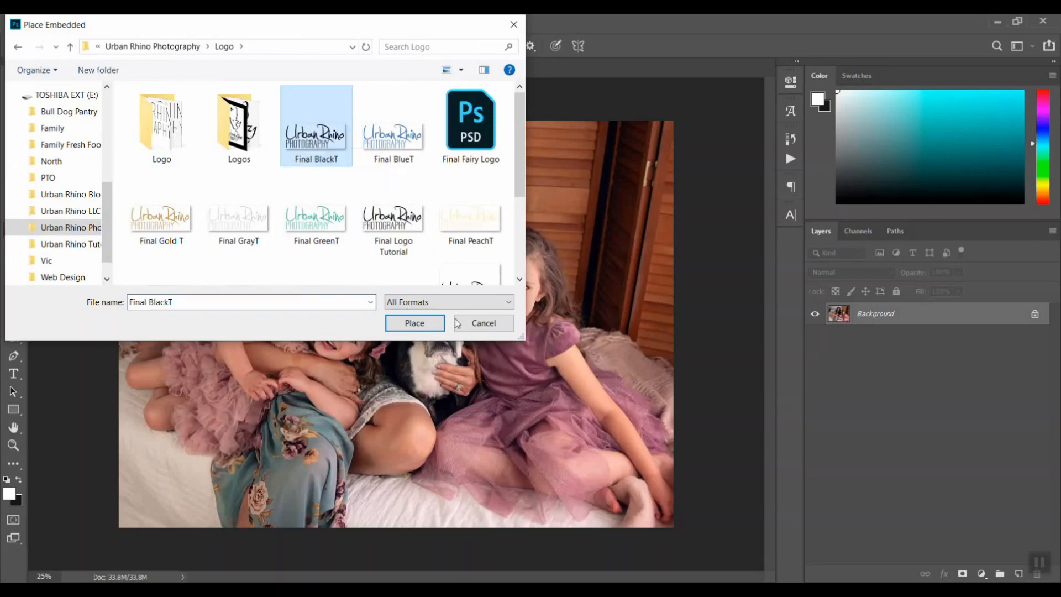
scroll(330, 188, "down", 5)
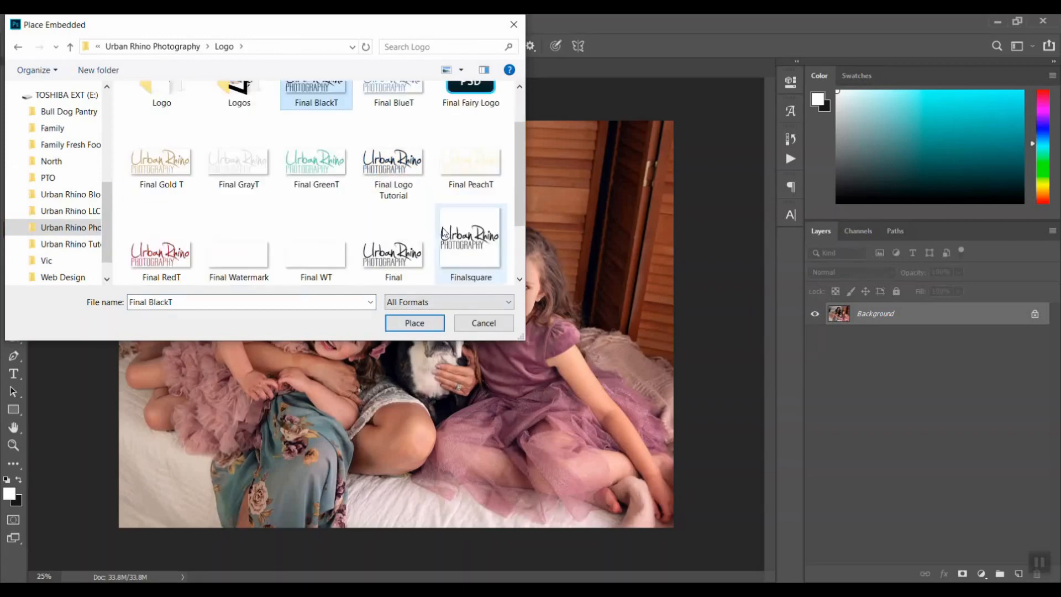
left_click(326, 171)
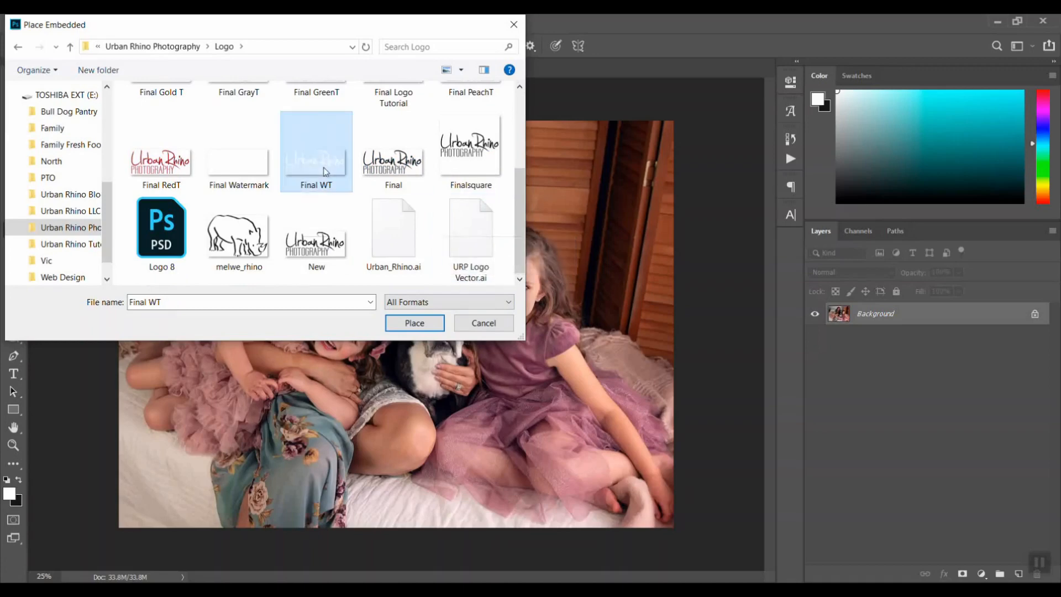
left_click(426, 320)
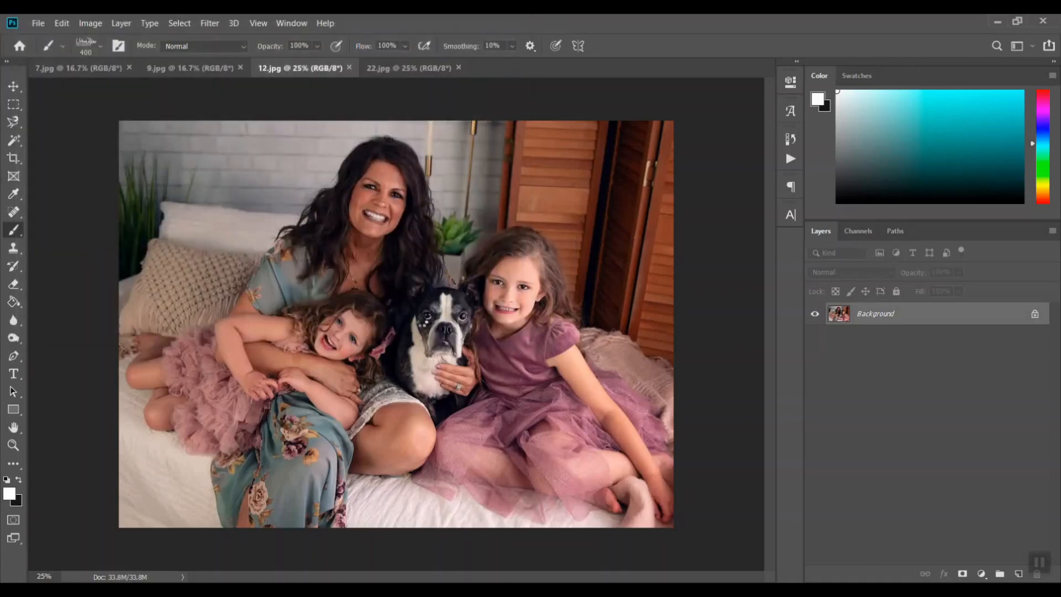
Scale the placed logo down to about 11% and position it in the photo's upper-left corner
left_click_drag(363, 257, 374, 187)
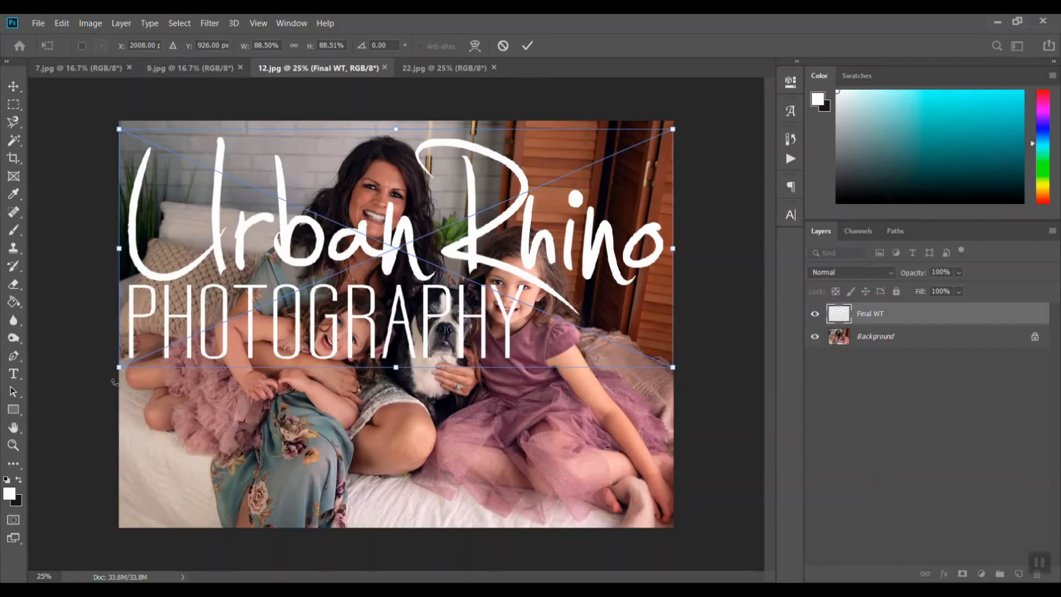
left_click_drag(119, 367, 195, 145)
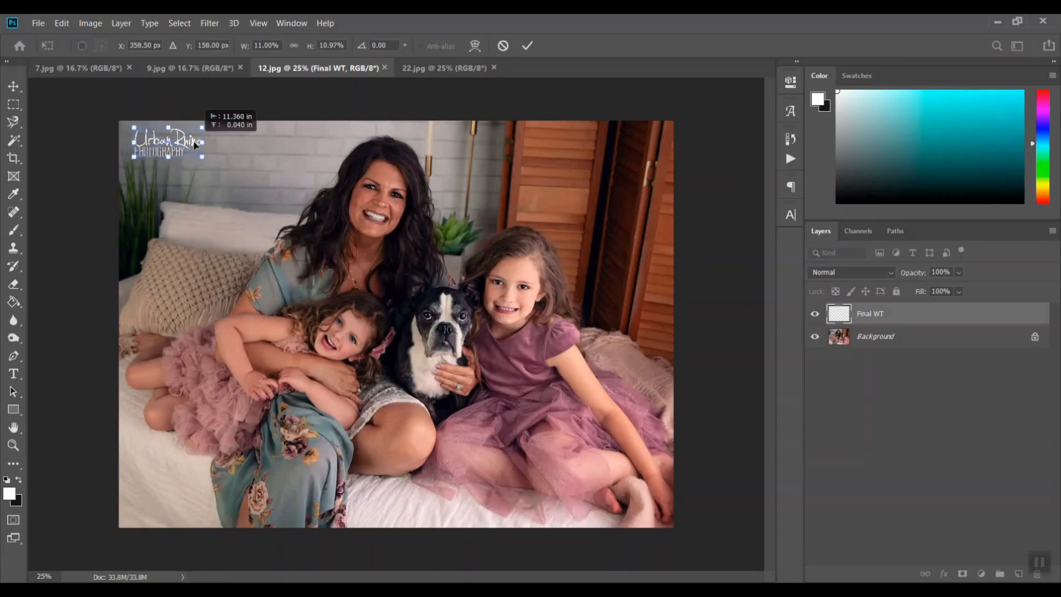
mouse_move(194, 145)
left_mouse_down()
mouse_move(561, 277)
mouse_move(506, 270)
mouse_move(497, 367)
mouse_move(329, 338)
mouse_move(305, 309)
mouse_move(275, 302)
mouse_move(519, 183)
mouse_move(601, 152)
mouse_move(651, 152)
mouse_move(533, 184)
mouse_move(589, 224)
mouse_move(66, 119)
mouse_move(199, 133)
mouse_move(193, 146)
left_mouse_up()
key("Return")
key("b")
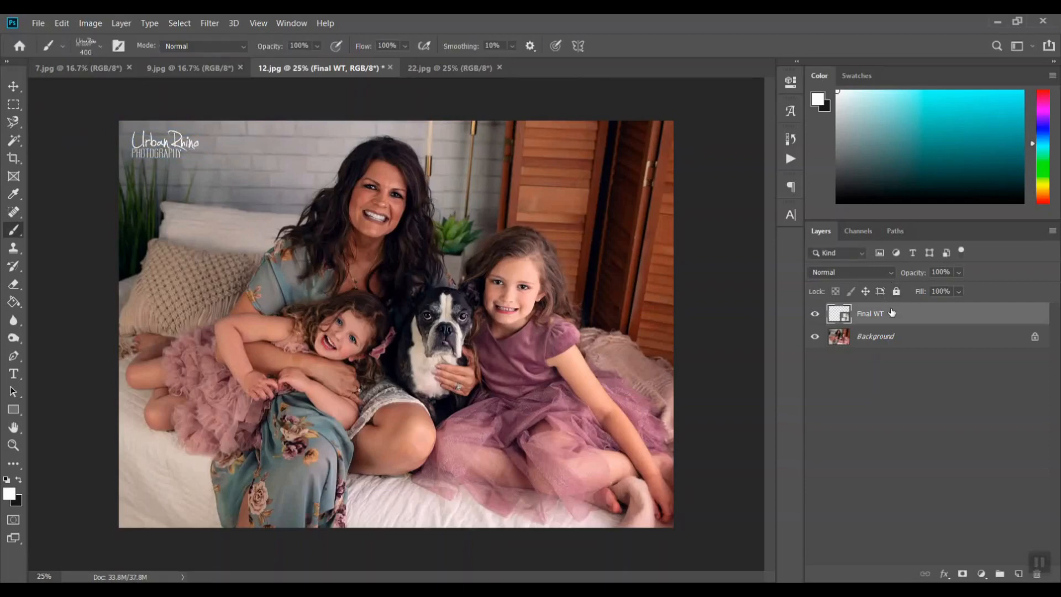
Lower the Final WT layer's opacity to about 52%, and delete the layer
left_click(959, 273)
mouse_move(959, 289)
left_mouse_down()
mouse_move(940, 290)
mouse_move(945, 297)
left_mouse_up()
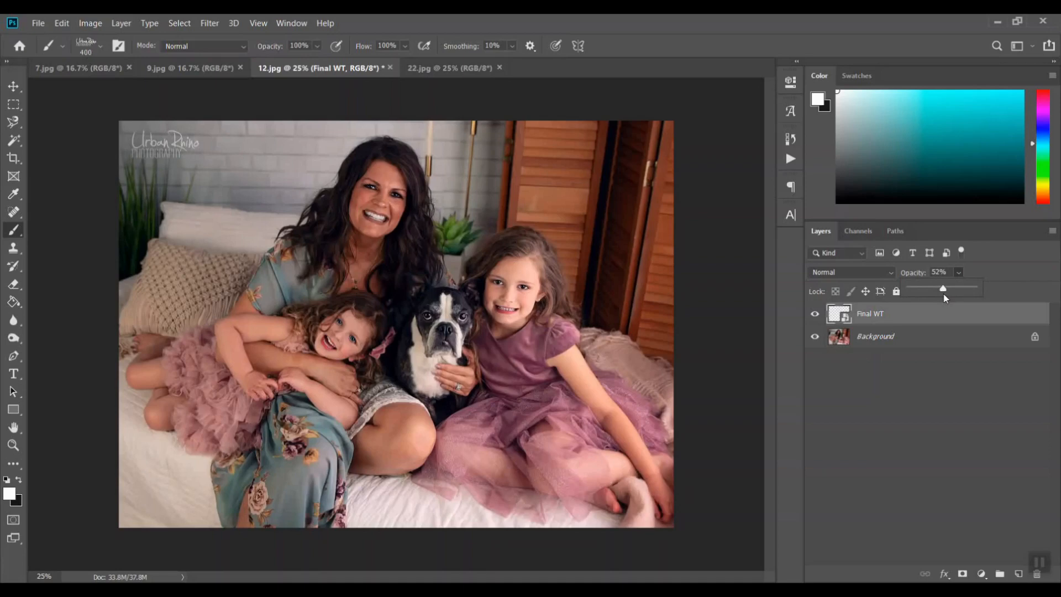
left_click_drag(944, 295, 943, 295)
left_click(957, 309)
key("Delete")
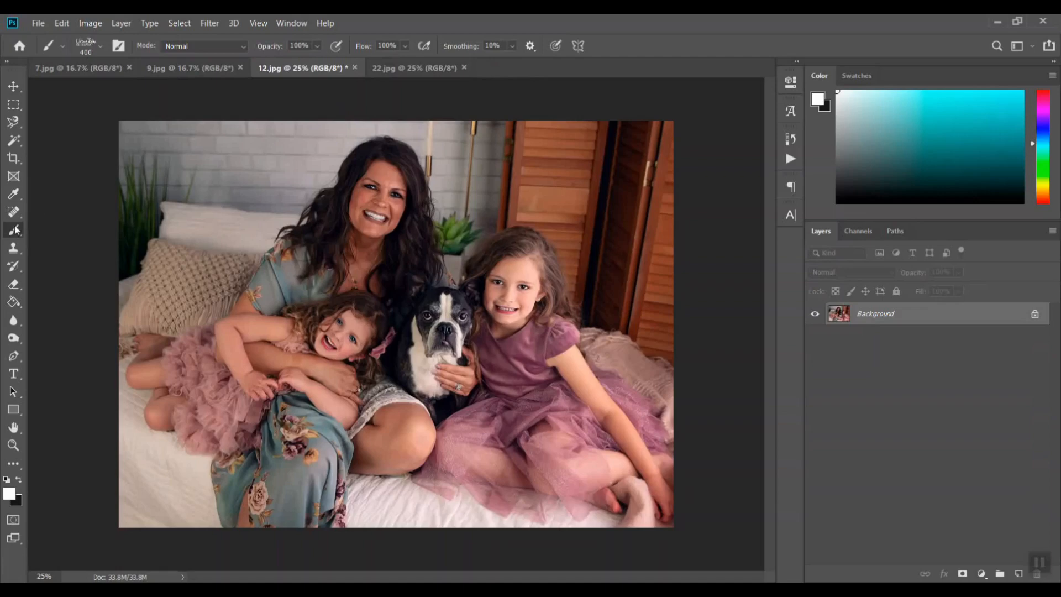
Stamp the logo in white with the 487 px logo brush on the brick wall beside the woman, and undo the stamp
left_click(98, 45)
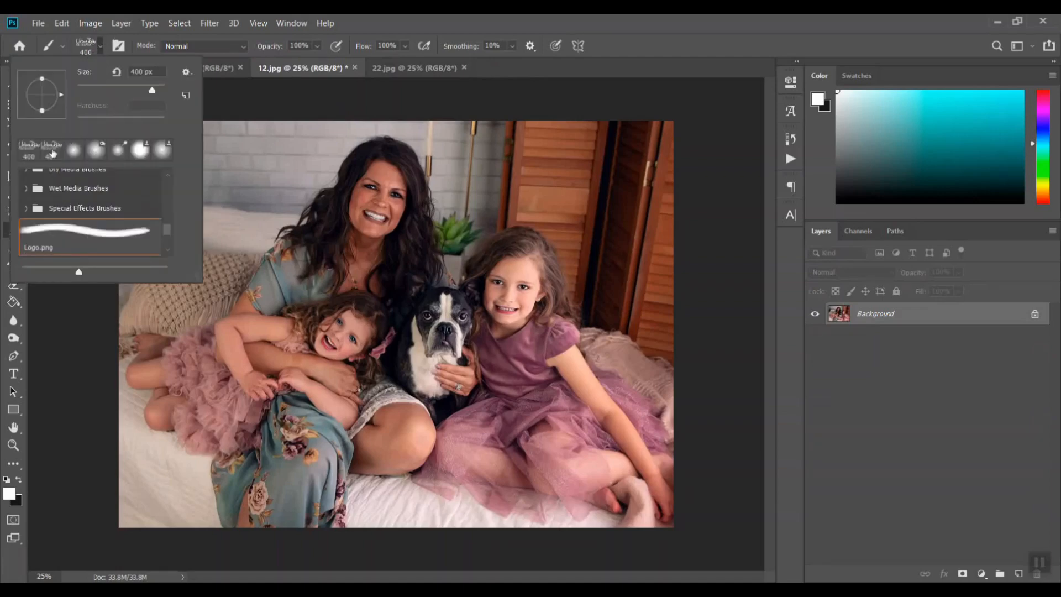
left_click(53, 153)
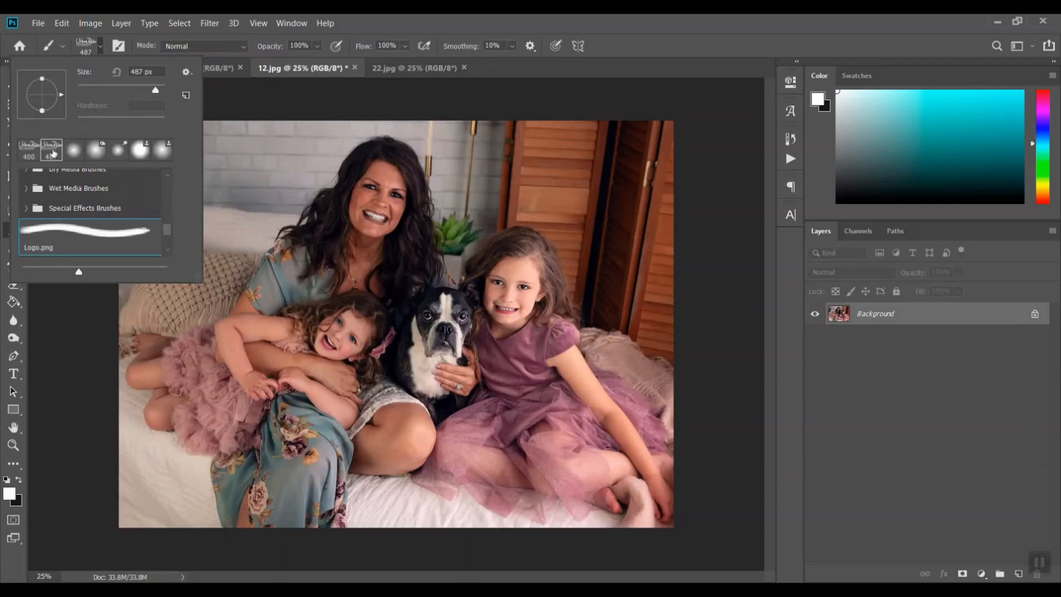
left_click(255, 146)
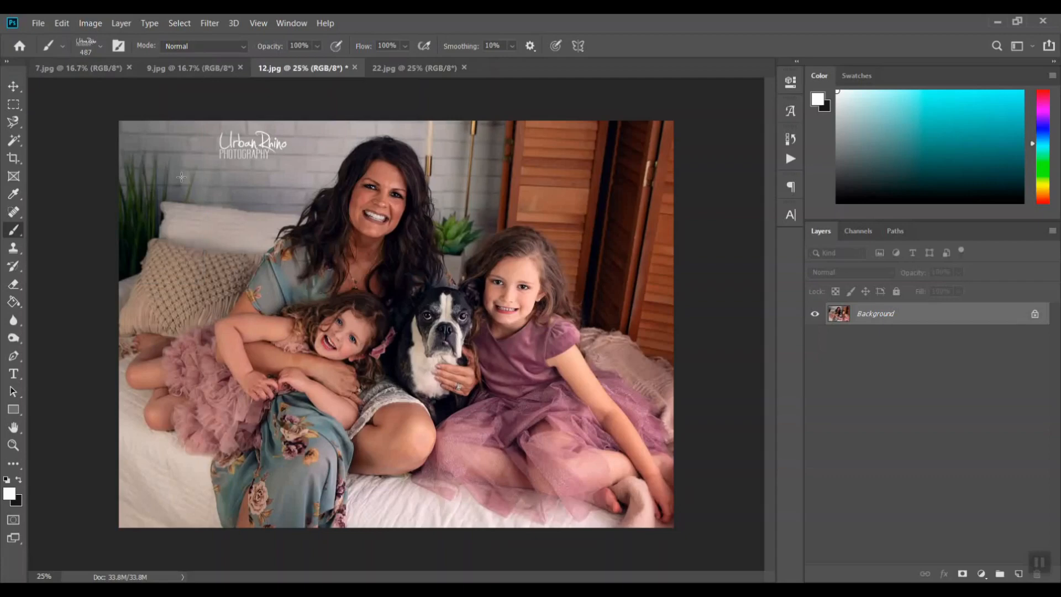
key("ctrl+z")
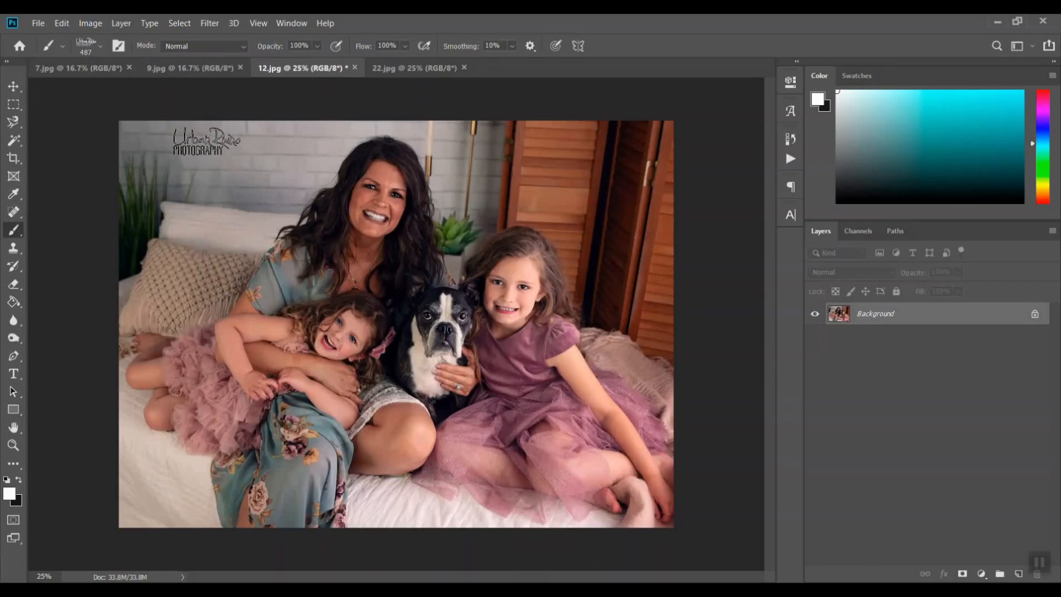
Stamp the logo in teal at 800 px over the photo's upper-left corner, and undo the stamp
key("bracketleft")
key("bracketleft")
key("bracketleft")
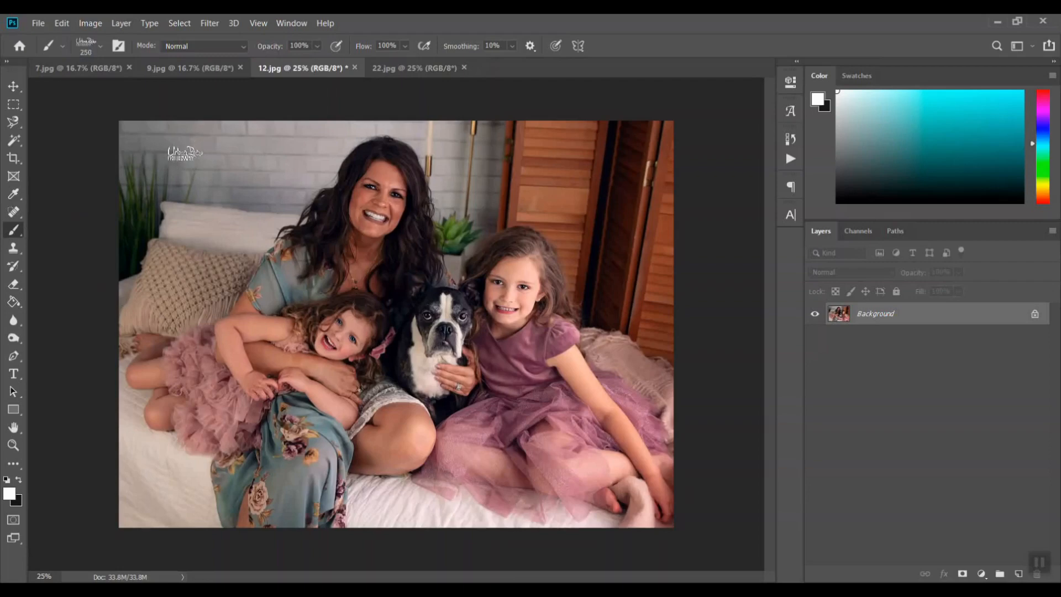
key("bracketright")
key("bracketright")
key("bracketright")
key("bracketright")
key("bracketright")
key("bracketright")
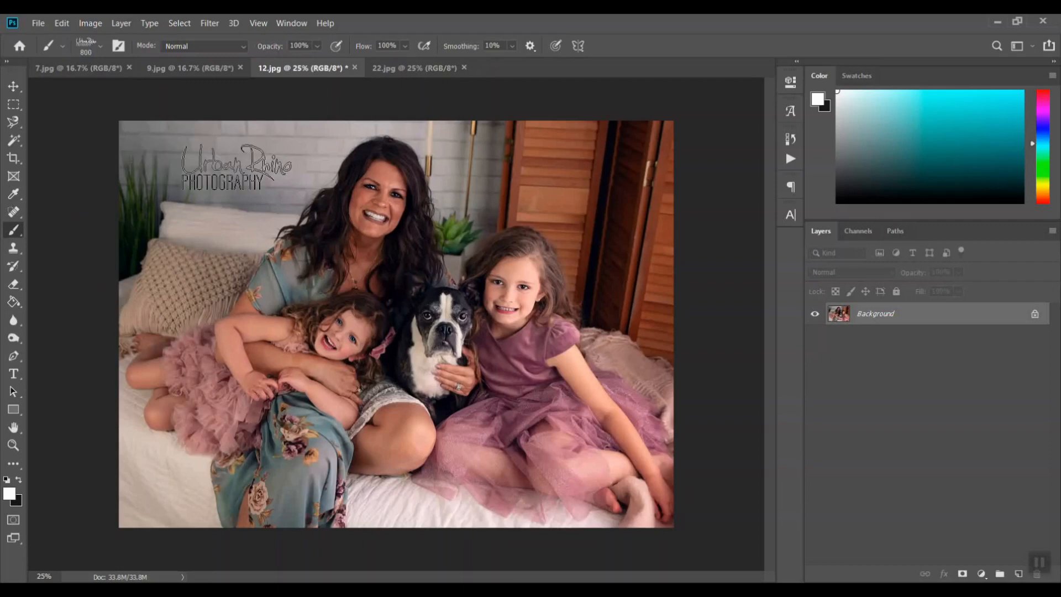
left_click(967, 137)
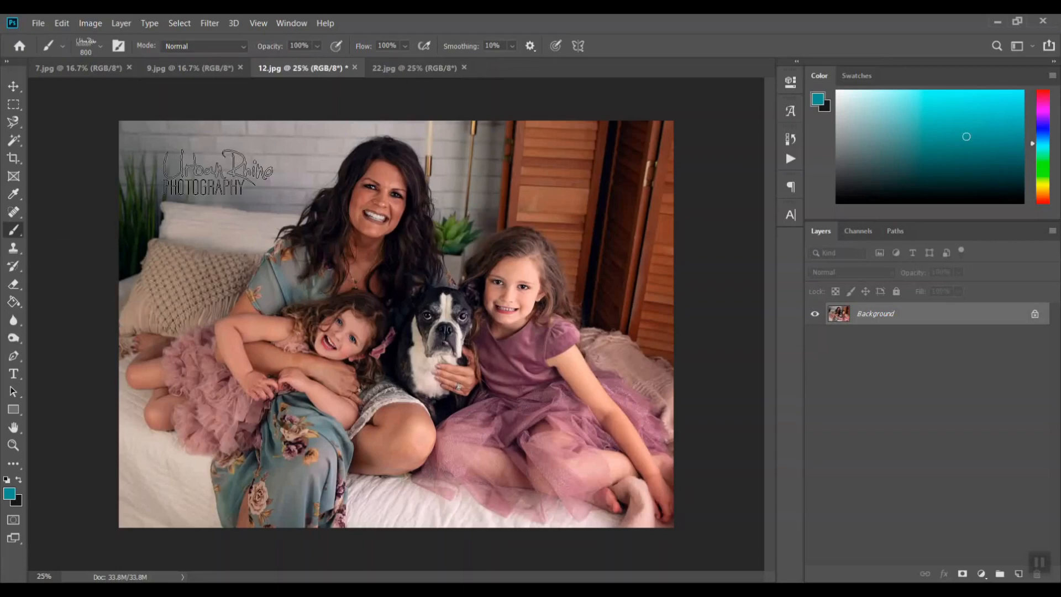
left_click(186, 156)
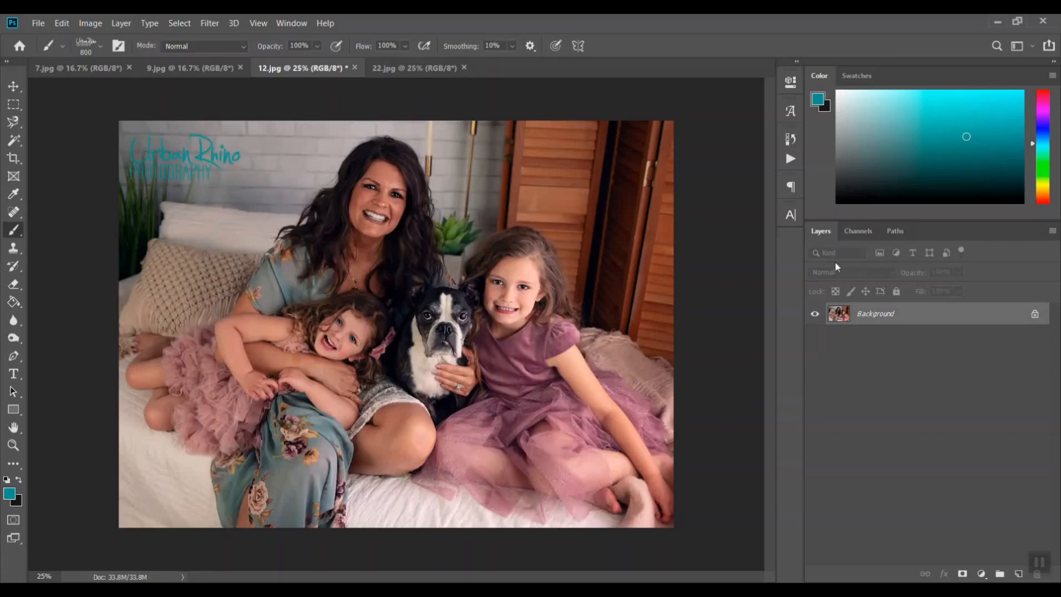
key("ctrl+z")
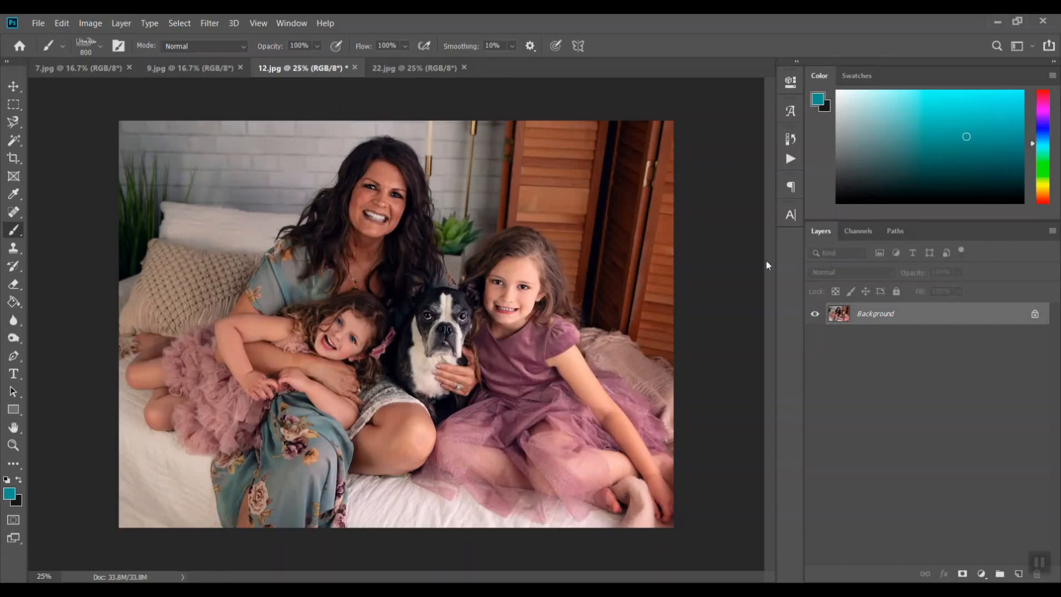
Set the logo brush to 51% opacity and 300 px with black as the foreground color
left_click(318, 46)
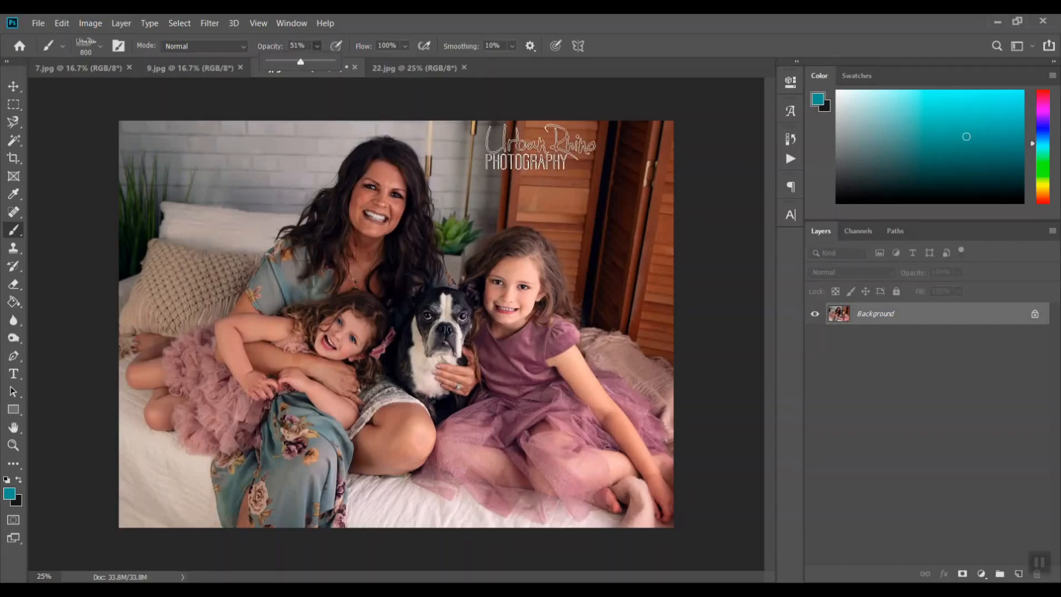
left_click(836, 95)
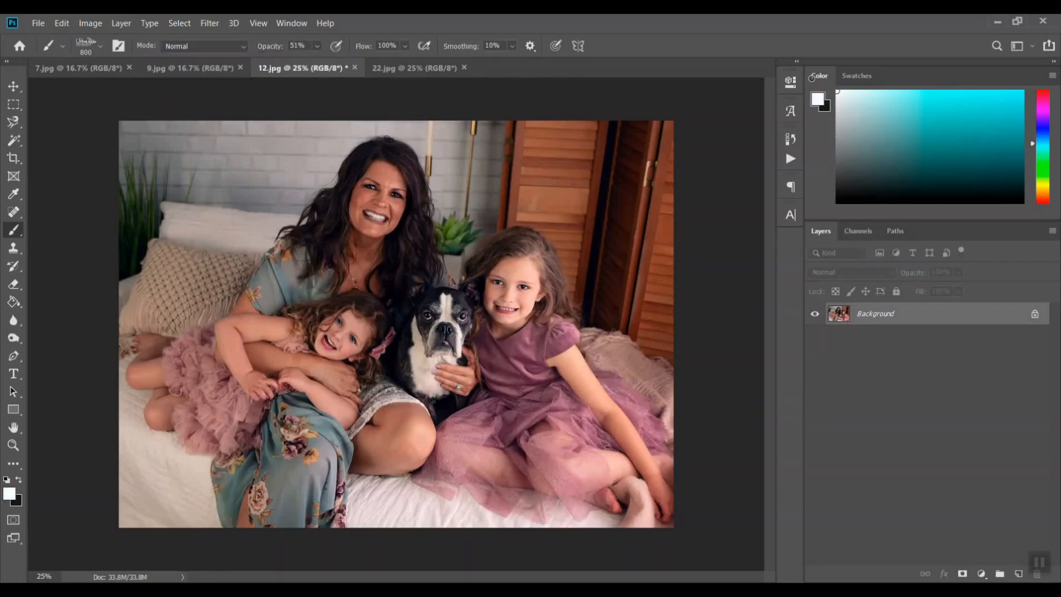
mouse_move(812, 79)
left_mouse_down()
mouse_move(1023, 165)
mouse_move(913, 230)
left_mouse_up()
key("bracketleft")
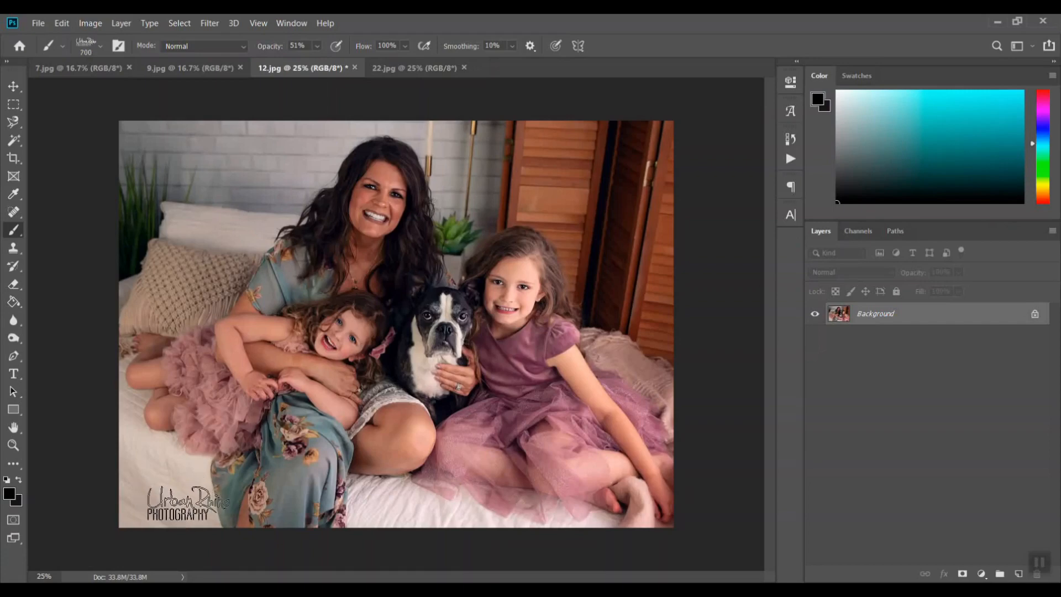
key("bracketleft")
key("bracketleft")
key("bracketleft")
key("bracketleft")
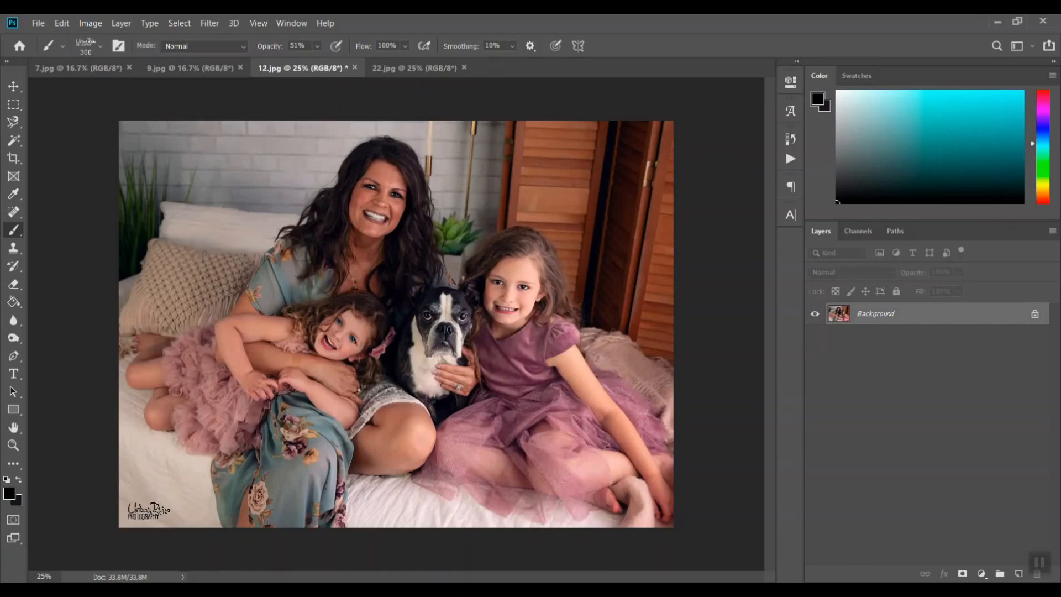
Stamp the logo in the photo's lower-left corner, undo it, and stamp it there again at 100% opacity
left_click(148, 512)
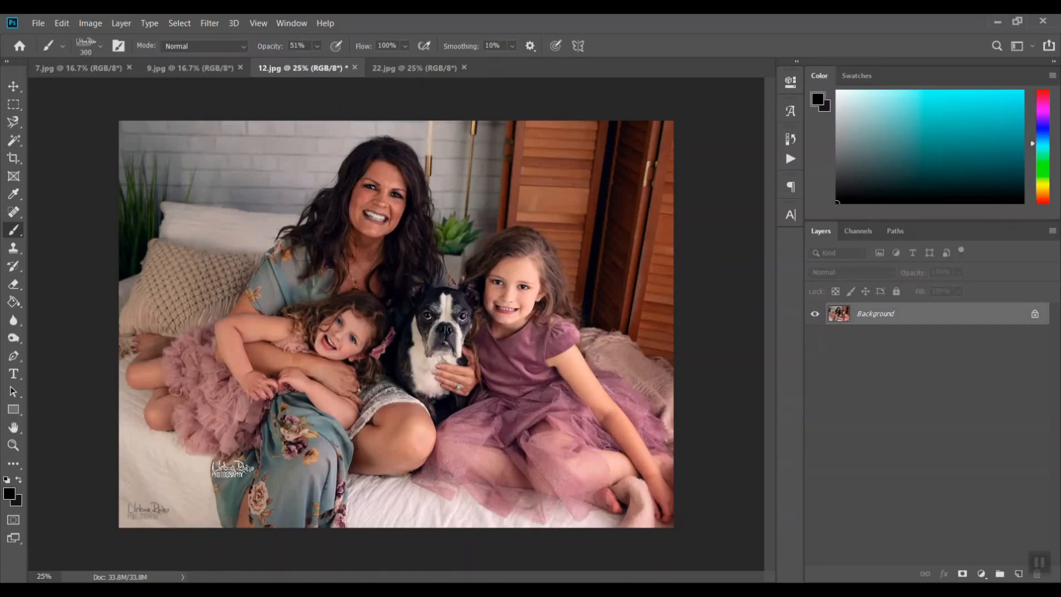
key("ctrl+z")
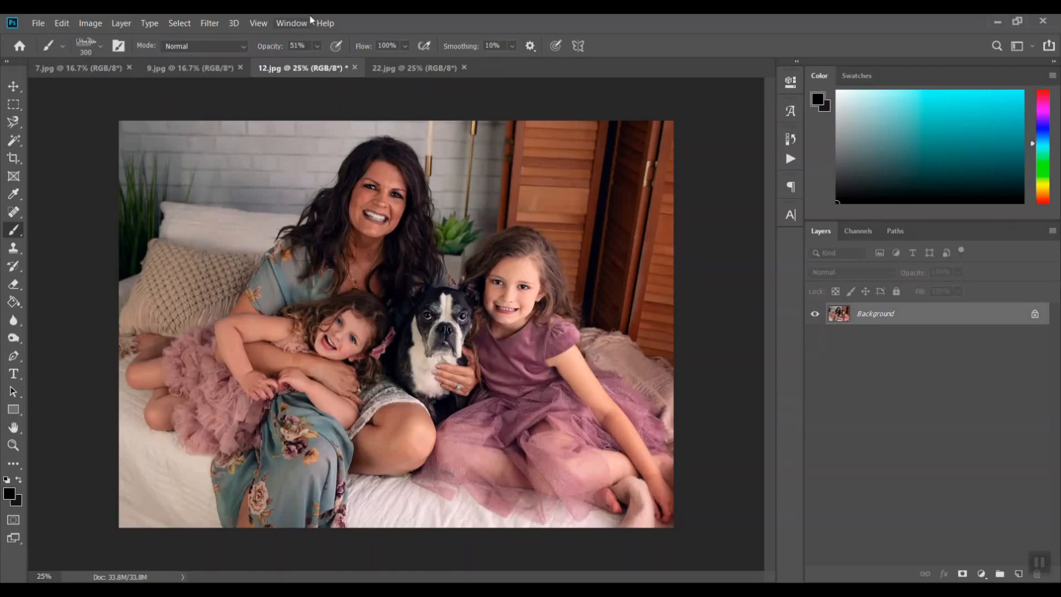
left_click(318, 46)
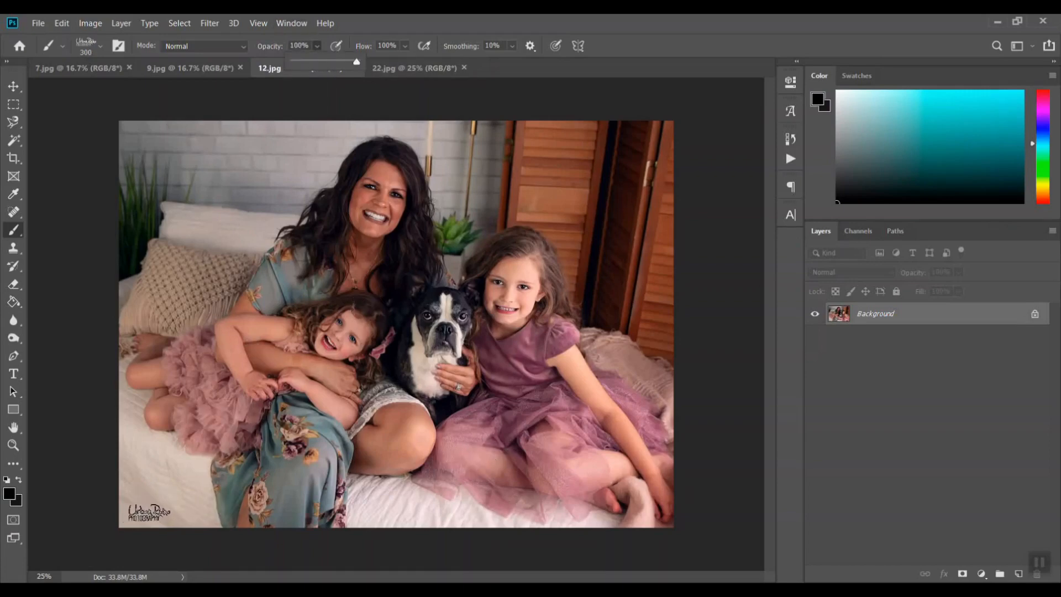
left_click(147, 511)
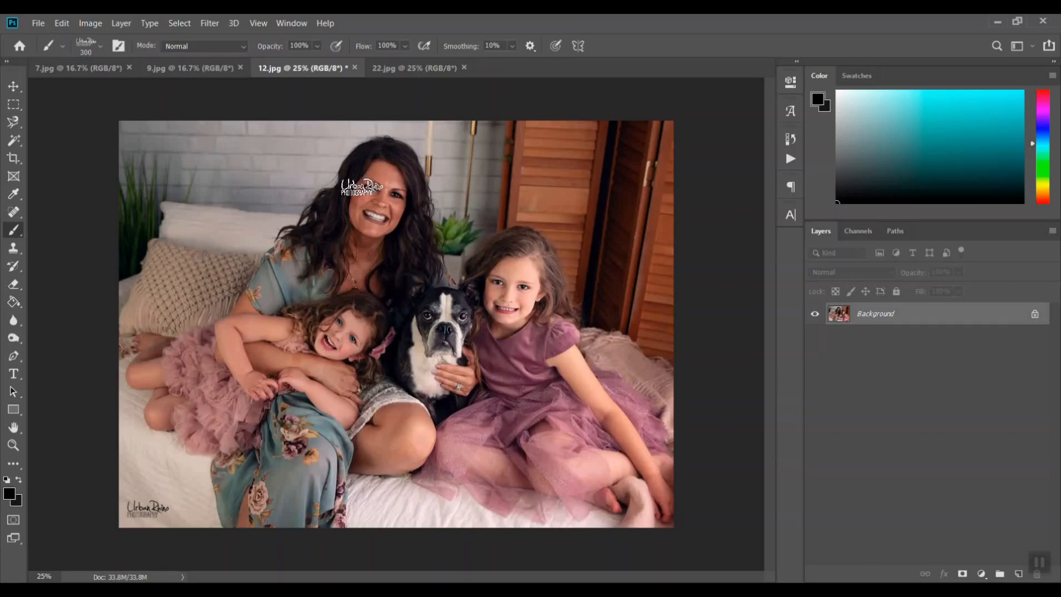
Switch to the 9.jpg photo and set the foreground color to white (ffffff) for the logo brush
left_click(205, 70)
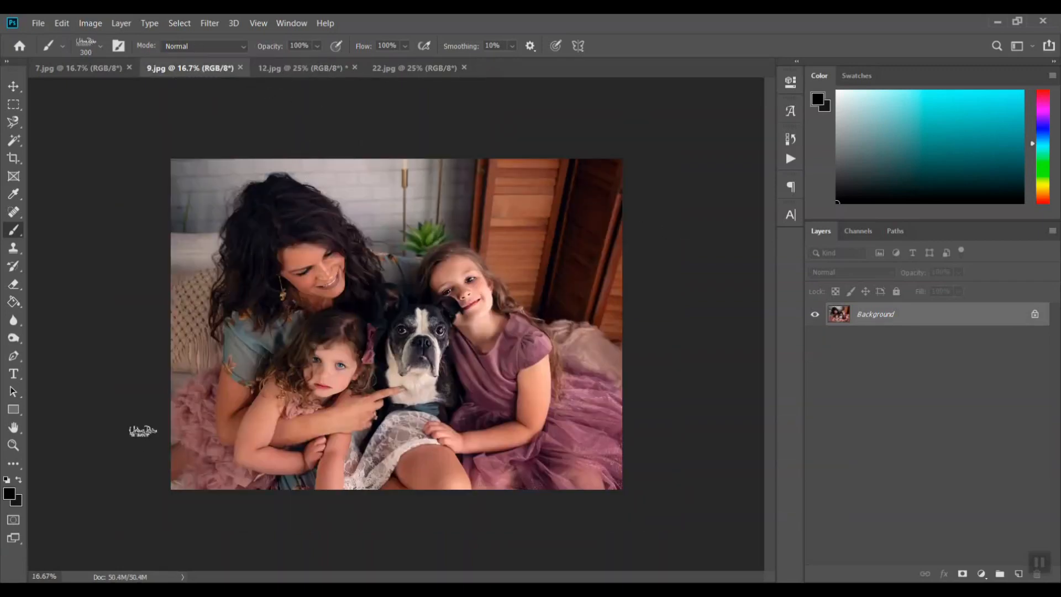
left_click(9, 493)
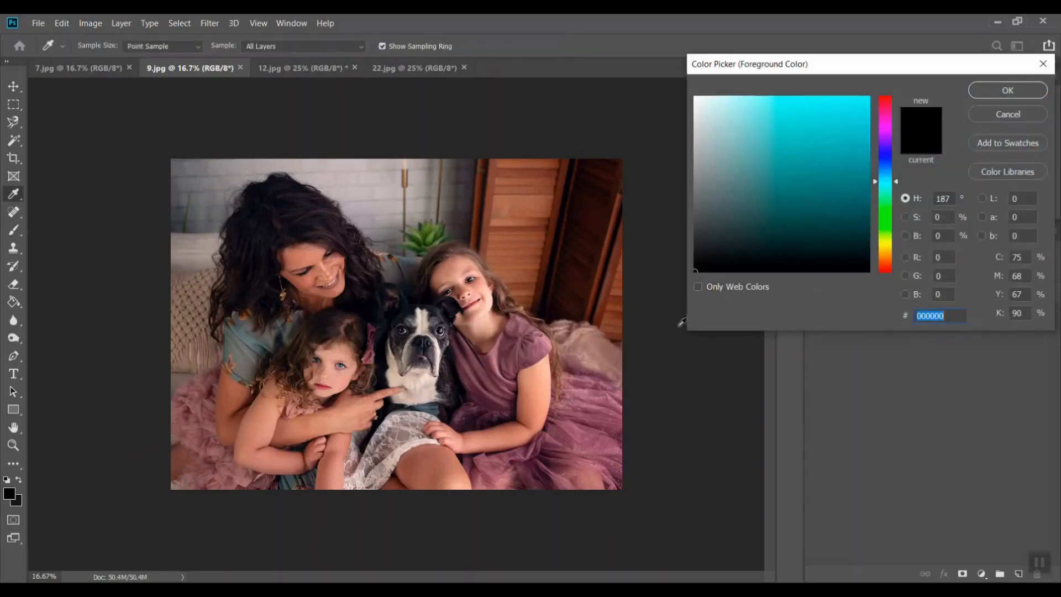
type("ffffff")
left_click(990, 92)
key("b")
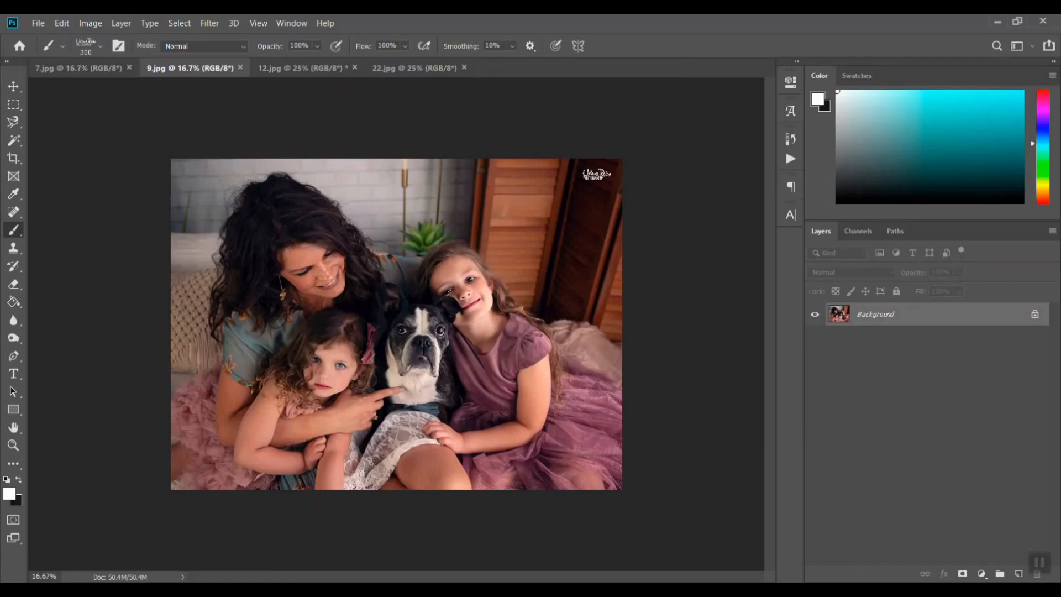
Stamp the logo in the upper-right corner of 9.jpg at 400 px and 63% opacity
key("bracketright")
left_click_drag(317, 46, 308, 60)
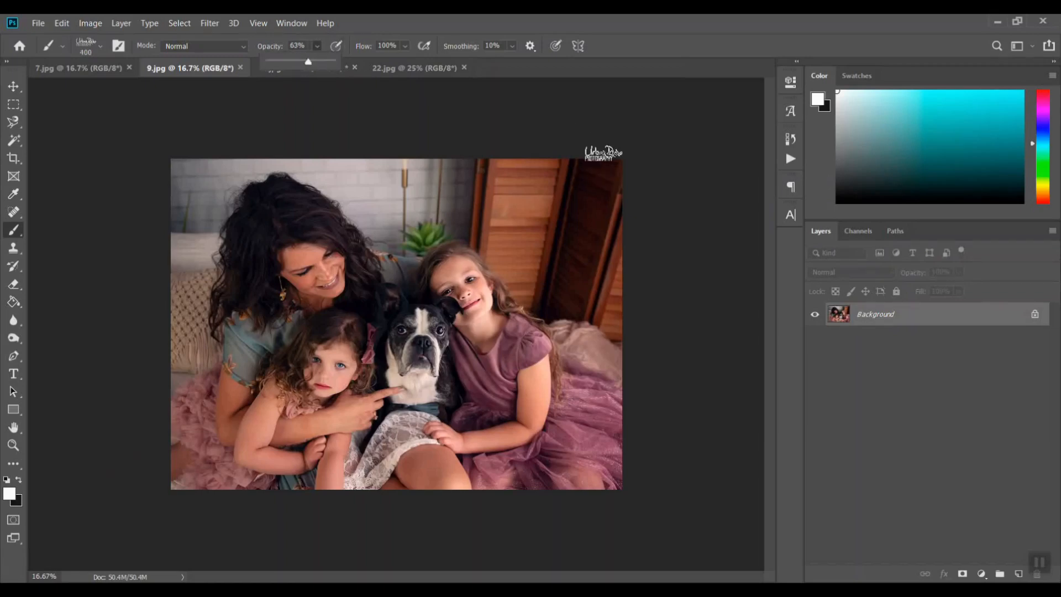
left_click(592, 173)
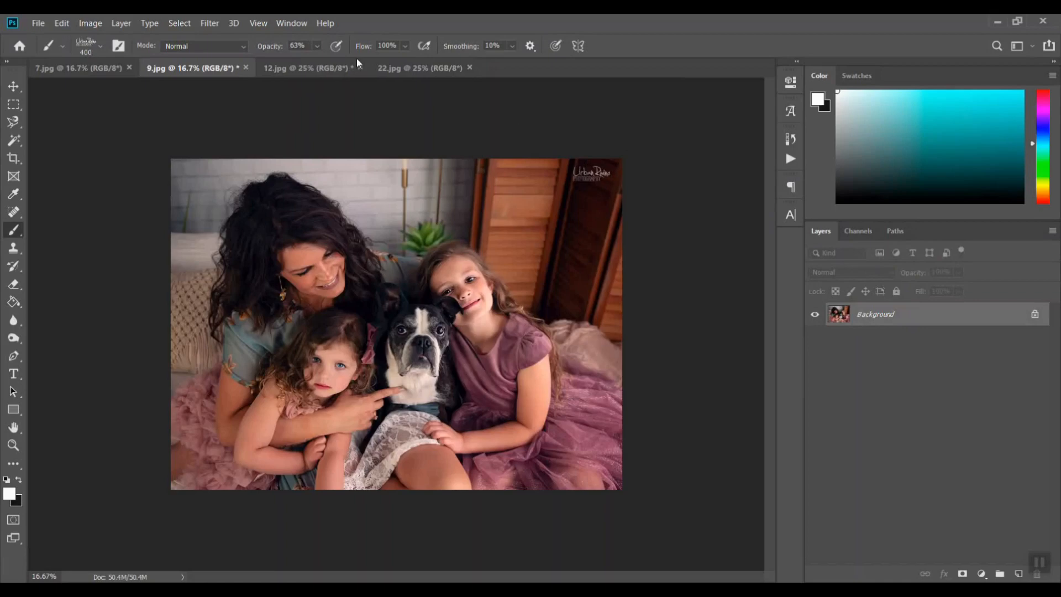
Stamp the white logo at 300 px in the upper-right corner of 22.jpg and at 400 px in the upper-left corner of 7.jpg
left_click(420, 68)
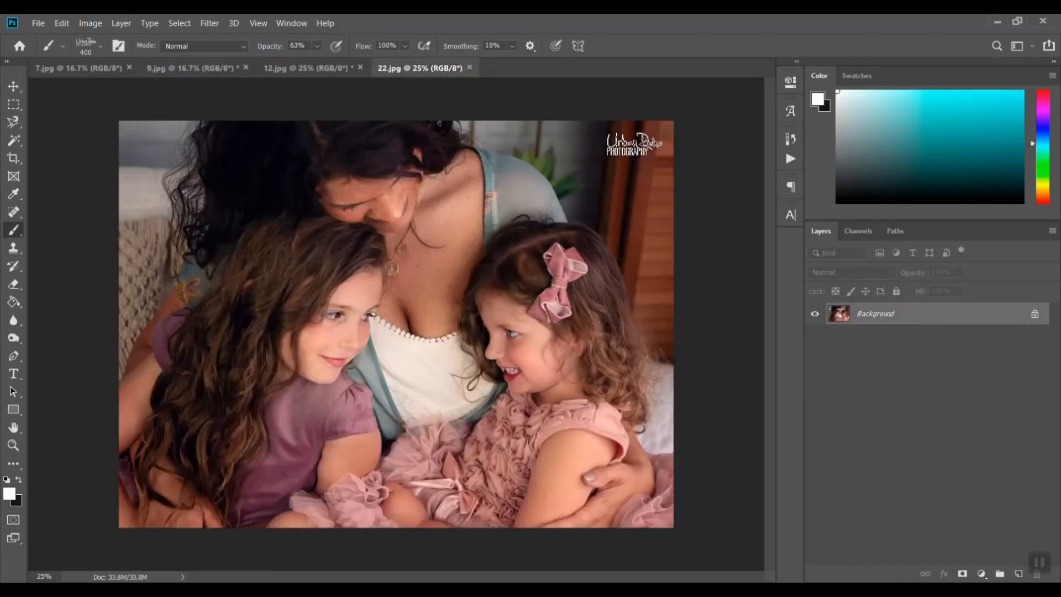
key("bracketleft")
left_click(642, 141)
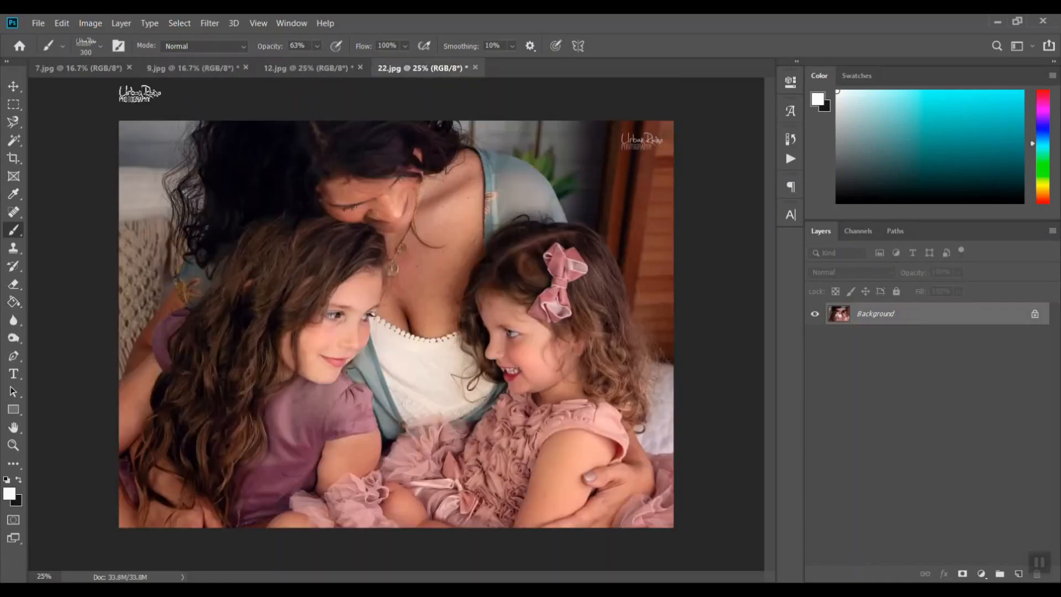
left_click(76, 67)
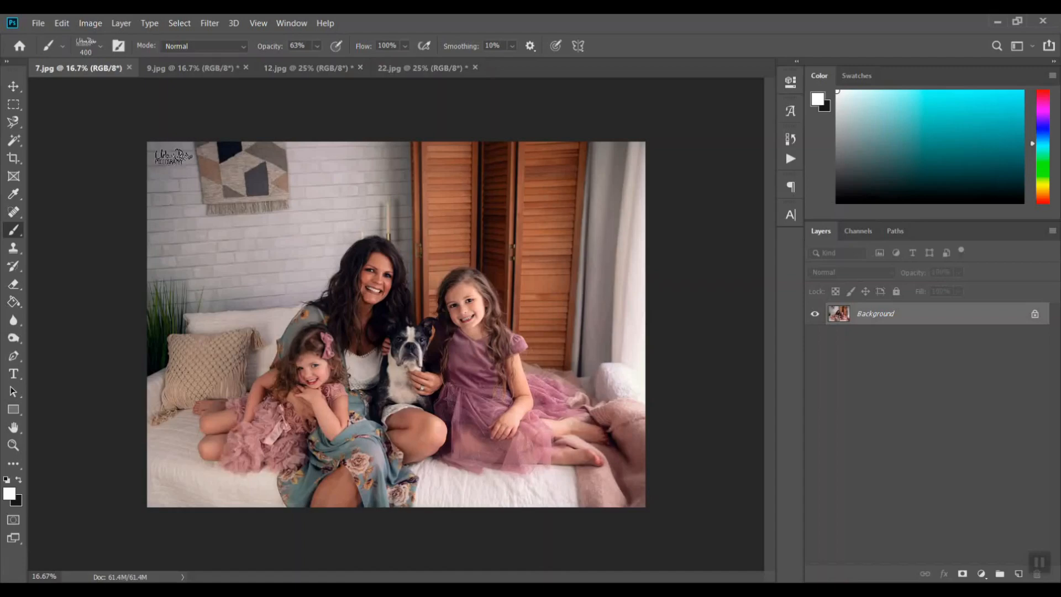
left_click(171, 156)
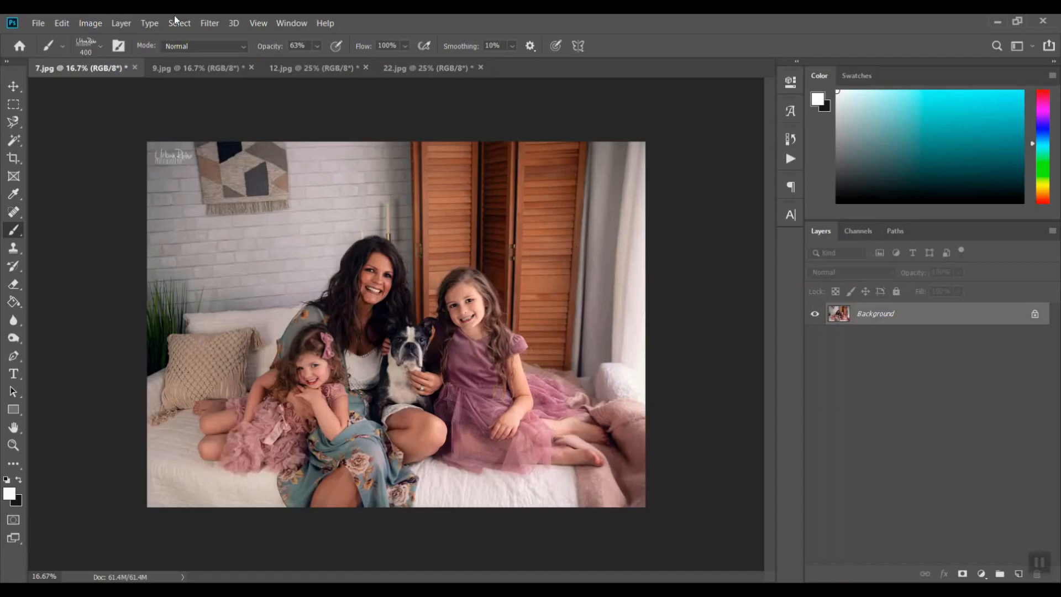
Review the stamped logos in 9.jpg and 12.jpg
left_click(194, 67)
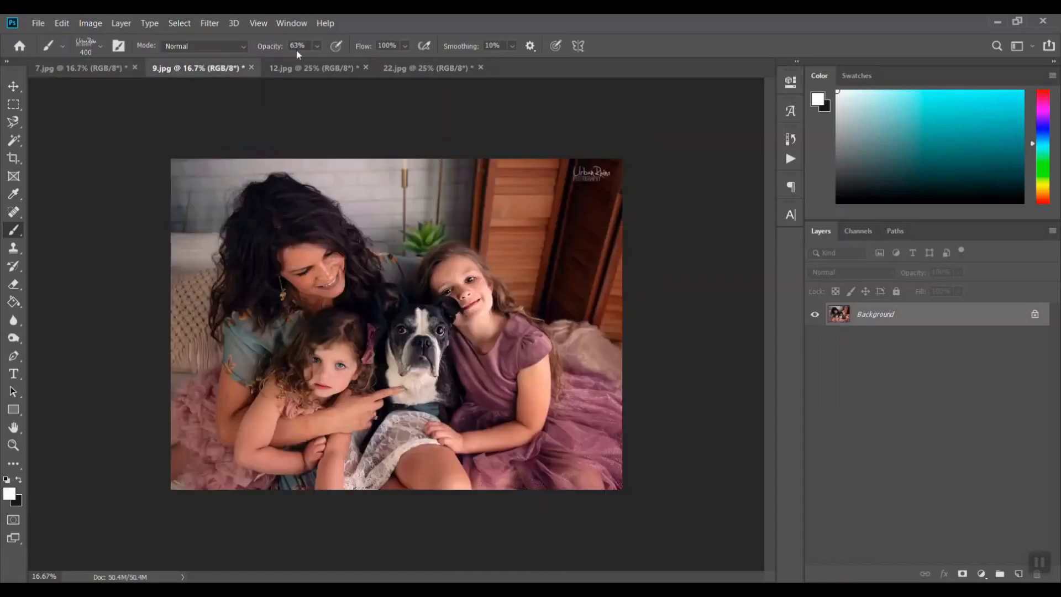
left_click(304, 69)
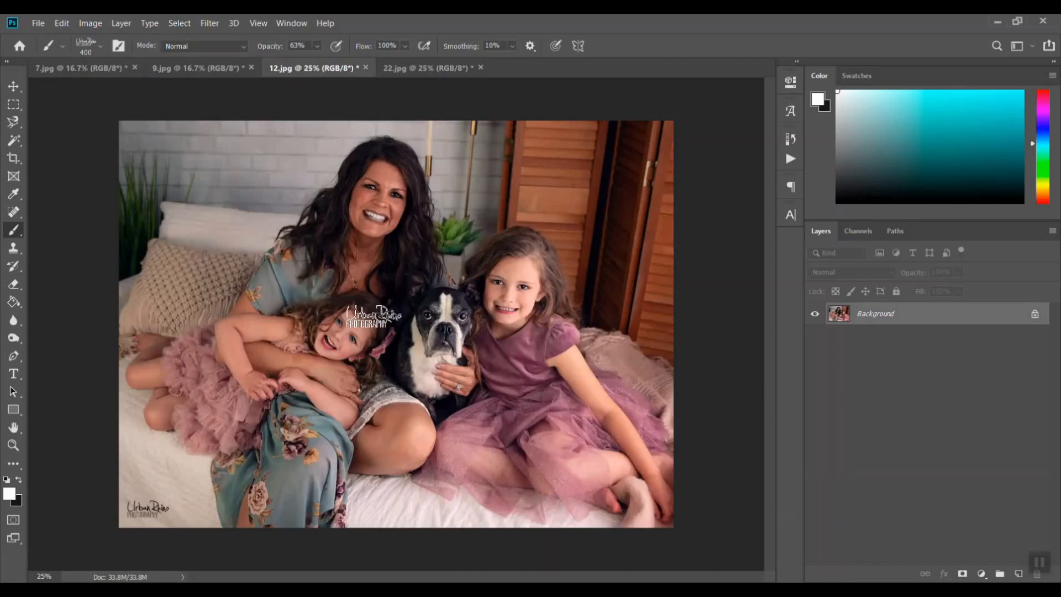
left_click(191, 148)
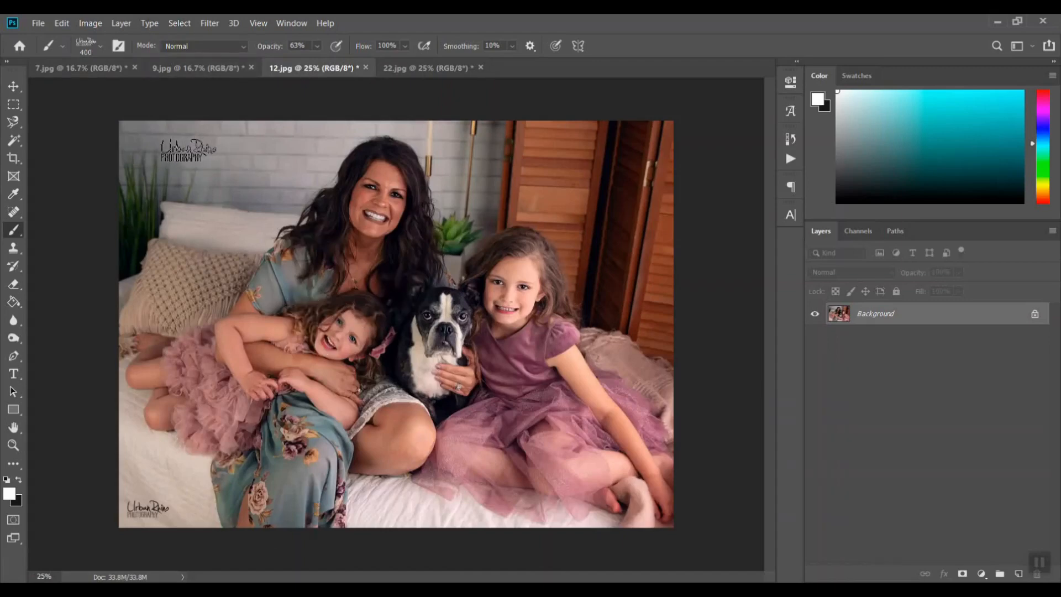